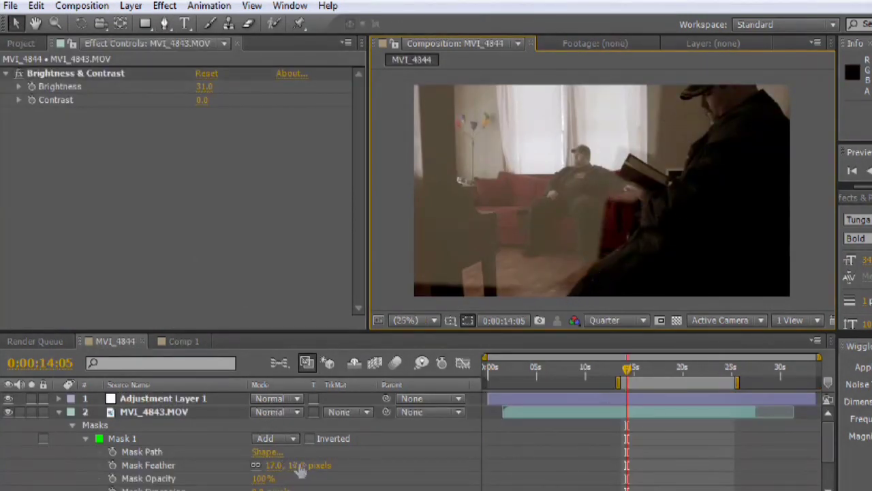
# Widen the MVI_4843.MOV mask feather to 201 pixels
pyautogui.moveTo(299, 466); pyautogui.dragTo(454, 468)
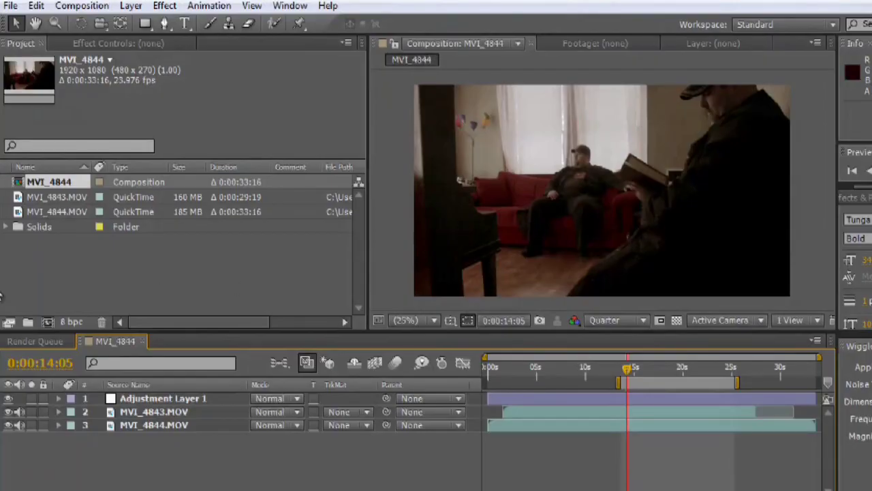
# Create the empty Comp 1 composition and add a full-frame orange solid layer
pyautogui.click(46, 319)
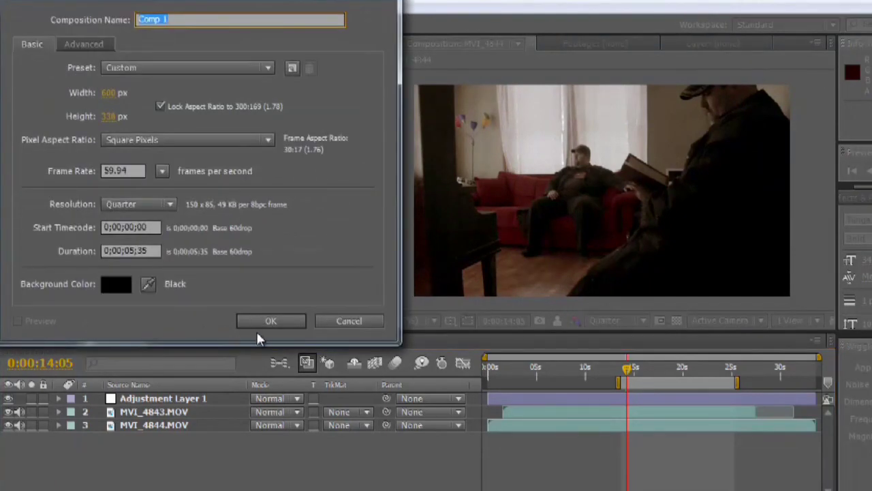
pyautogui.click(274, 318)
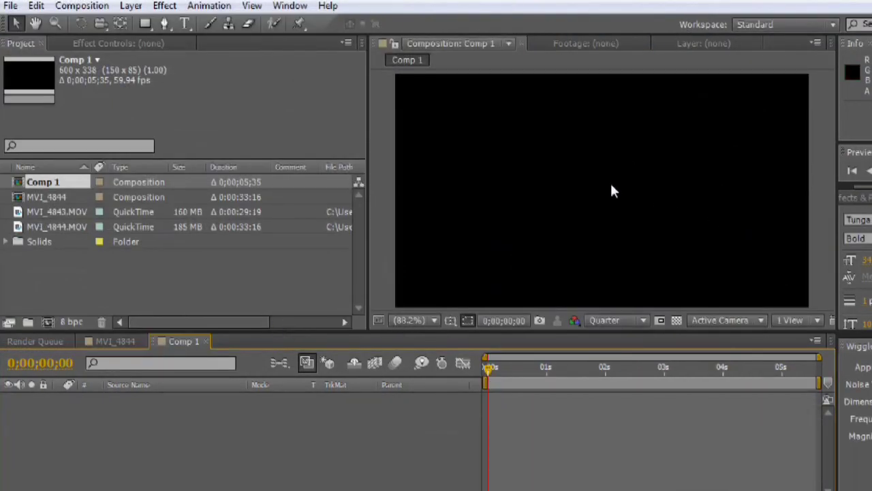
pyautogui.click(131, 6)
pyautogui.moveTo(346, 24)
pyautogui.click(395, 41)
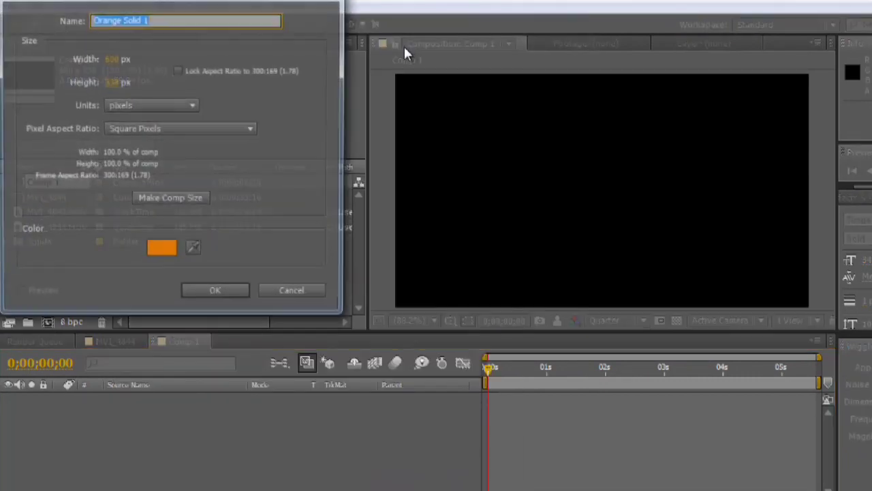
pyautogui.click(217, 295)
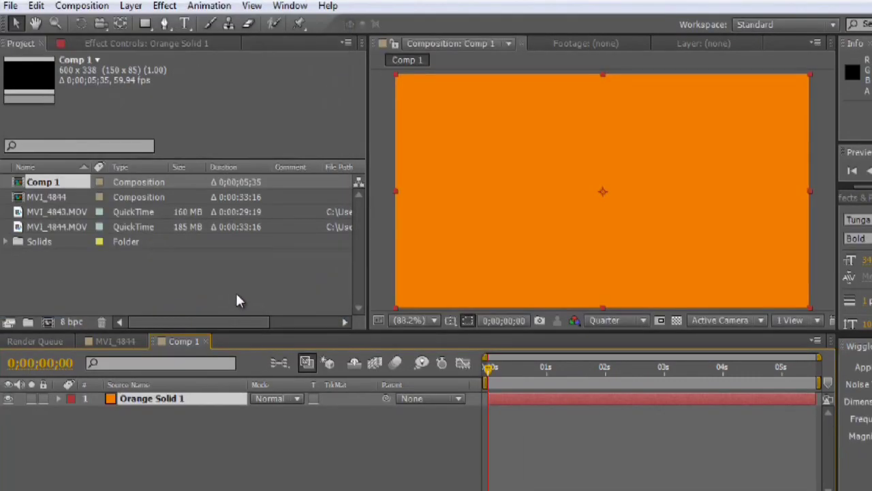
# Mask the orange solid with a star at centre and a square to its left
pyautogui.click(146, 27)
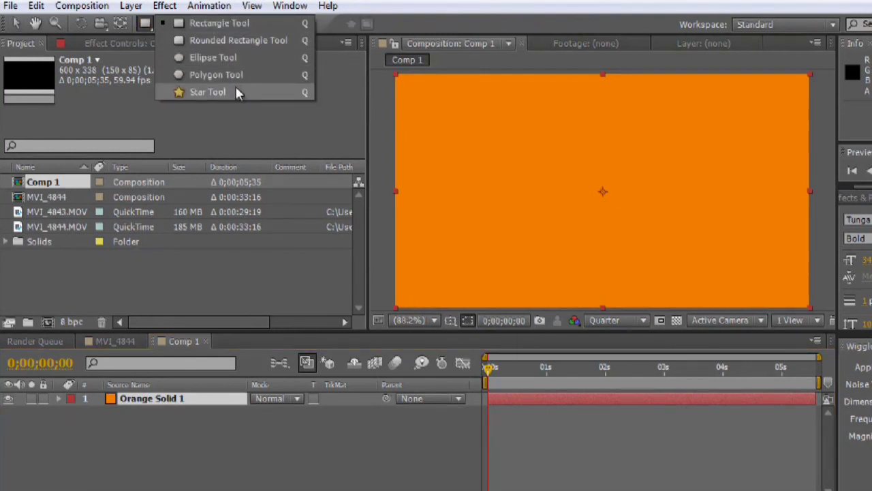
pyautogui.click(207, 92)
pyautogui.moveTo(599, 179); pyautogui.dragTo(665, 225)
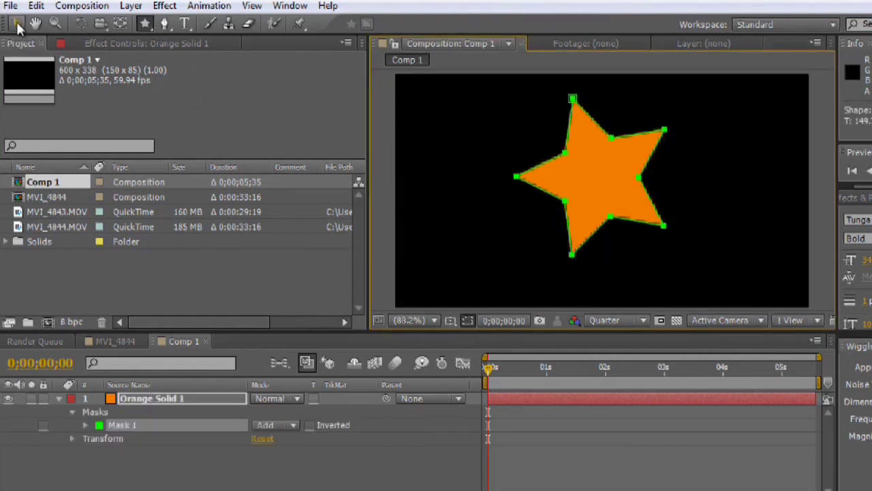
pyautogui.click(144, 22)
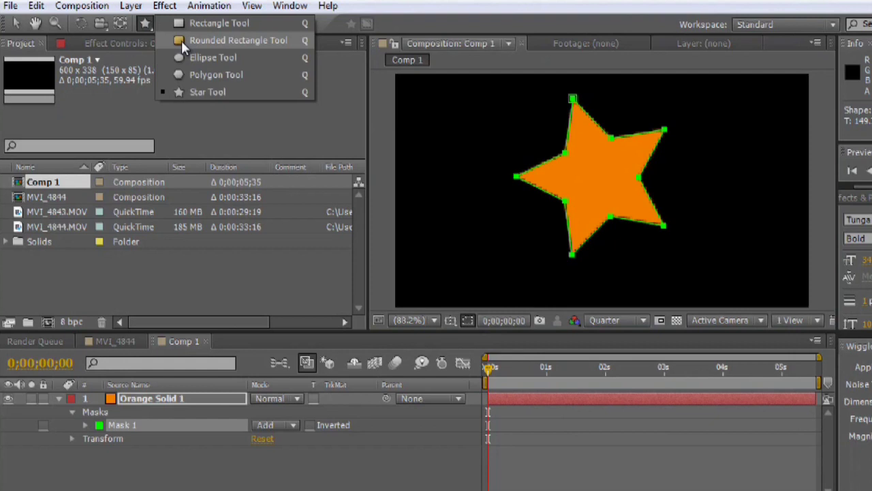
pyautogui.click(207, 23)
pyautogui.moveTo(417, 158); pyautogui.dragTo(480, 220)
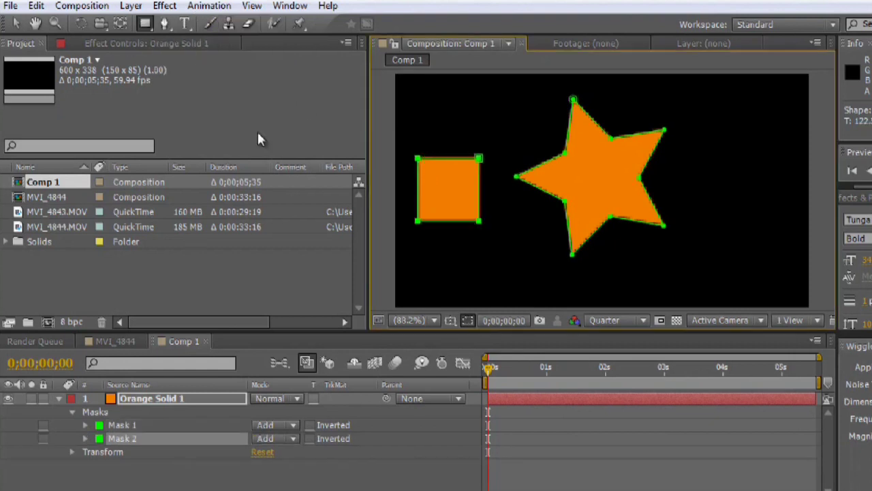
# Set the preview to Full resolution and move the star mask's left point
pyautogui.click(15, 23)
pyautogui.click(462, 239)
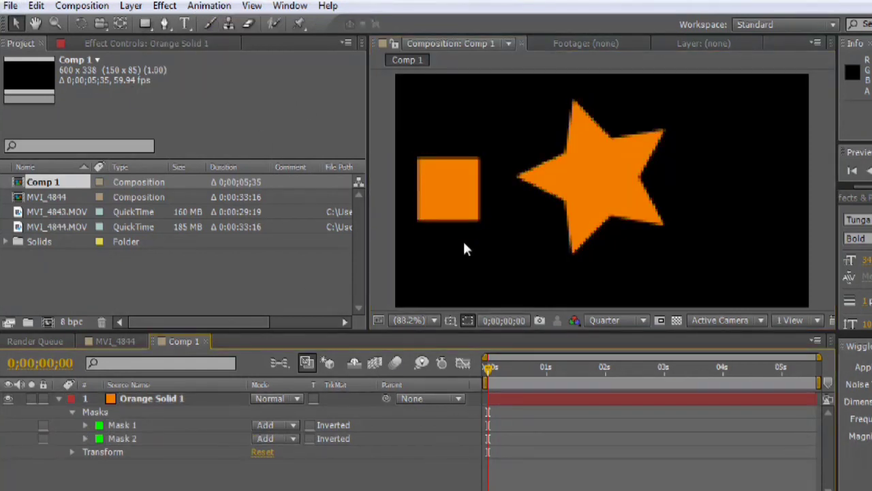
pyautogui.click(534, 186)
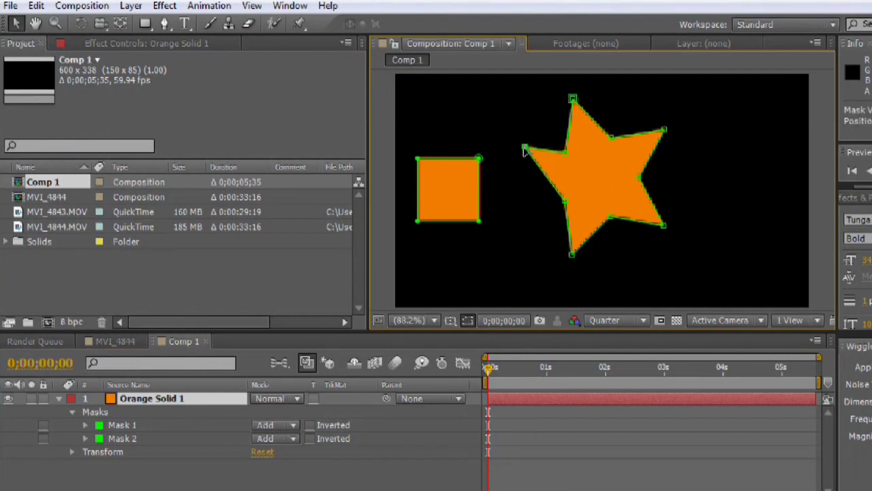
pyautogui.click(525, 146)
pyautogui.click(638, 323)
pyautogui.click(621, 361)
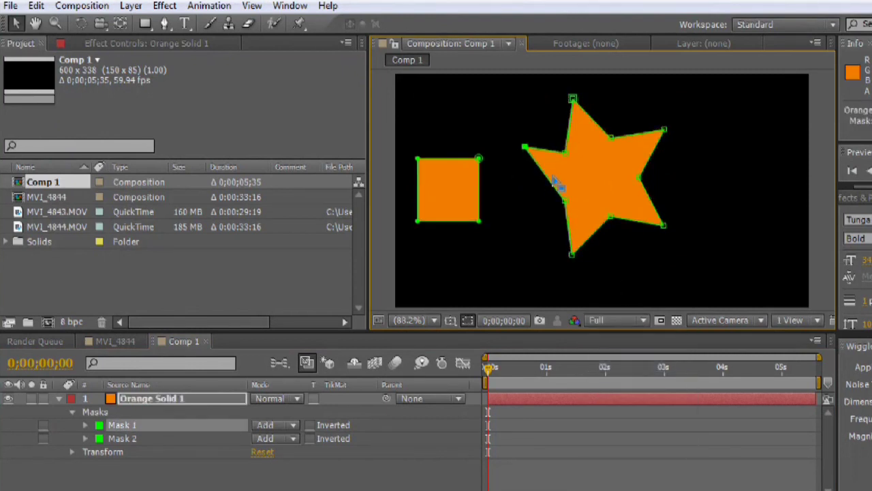
pyautogui.moveTo(525, 146); pyautogui.dragTo(595, 171)
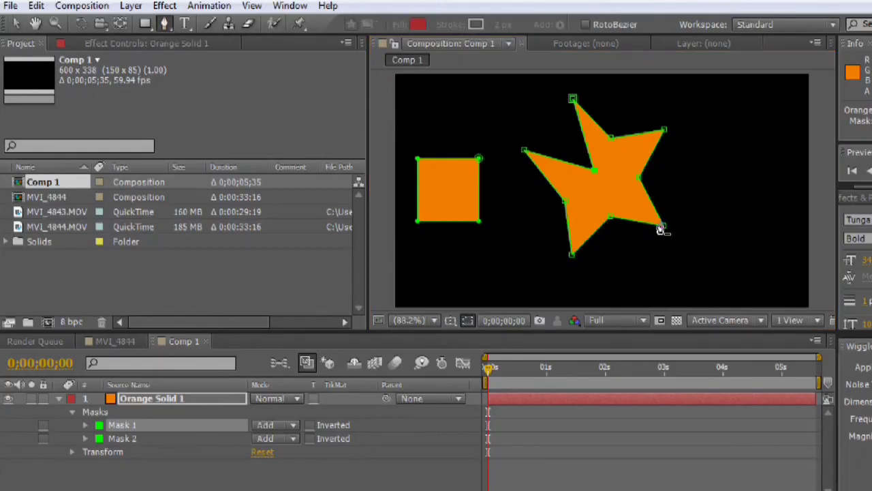
# Draw a closed four-point diamond mask (Mask 3) at the solid's upper right
pyautogui.click(737, 100)
pyautogui.click(778, 129)
pyautogui.click(737, 172)
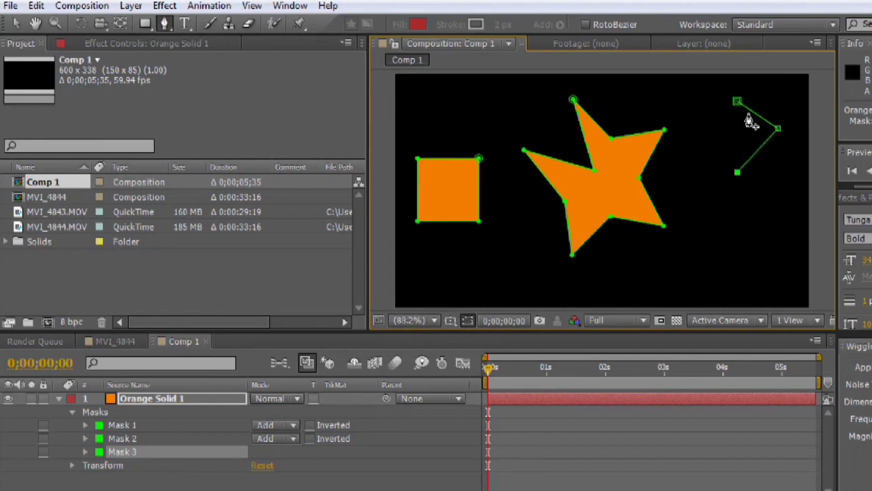
pyautogui.click(705, 127)
pyautogui.click(737, 101)
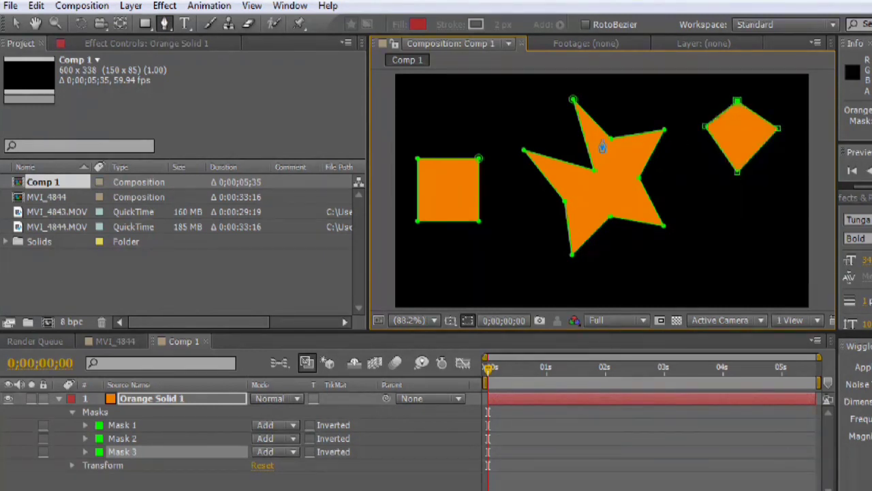
pyautogui.click(15, 23)
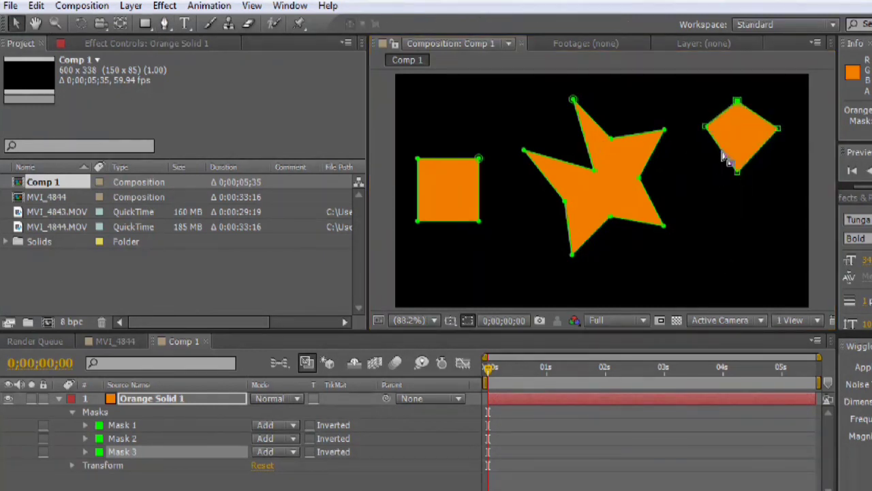
pyautogui.click(183, 398)
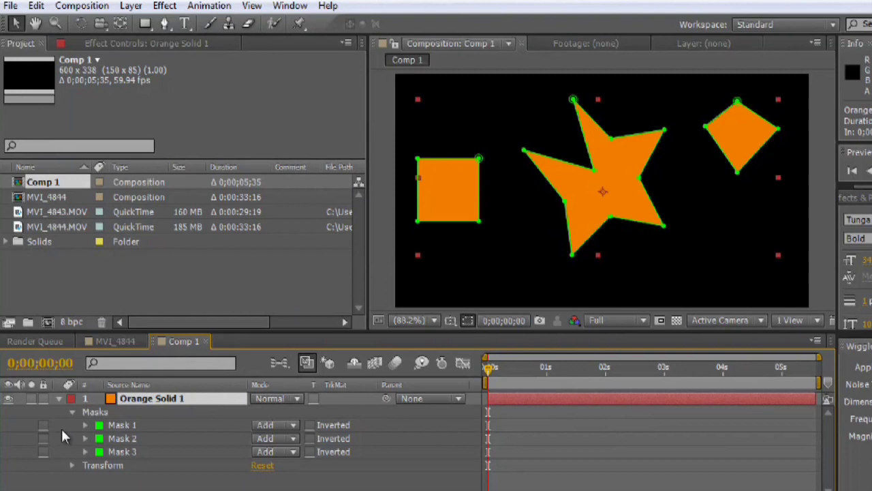
# Set a starting Mask Path keyframe on Mask 3 and move to 0;00;01;02
pyautogui.click(117, 451)
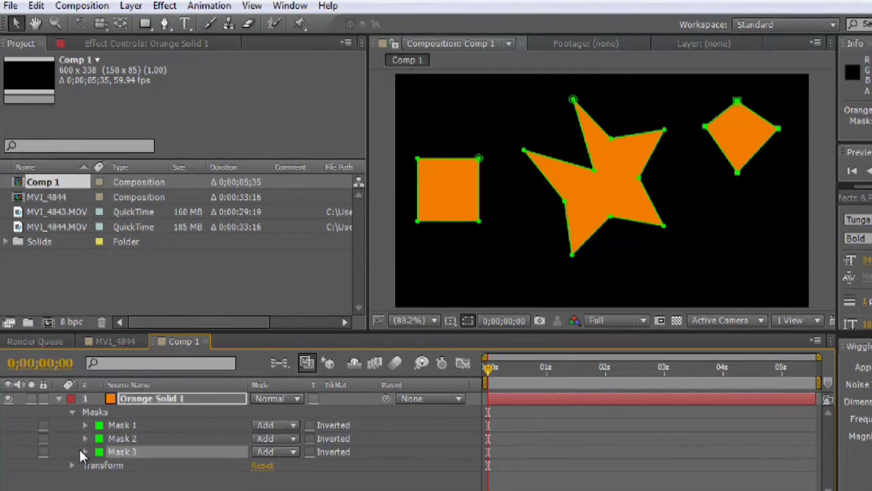
pyautogui.click(85, 452)
pyautogui.click(113, 453)
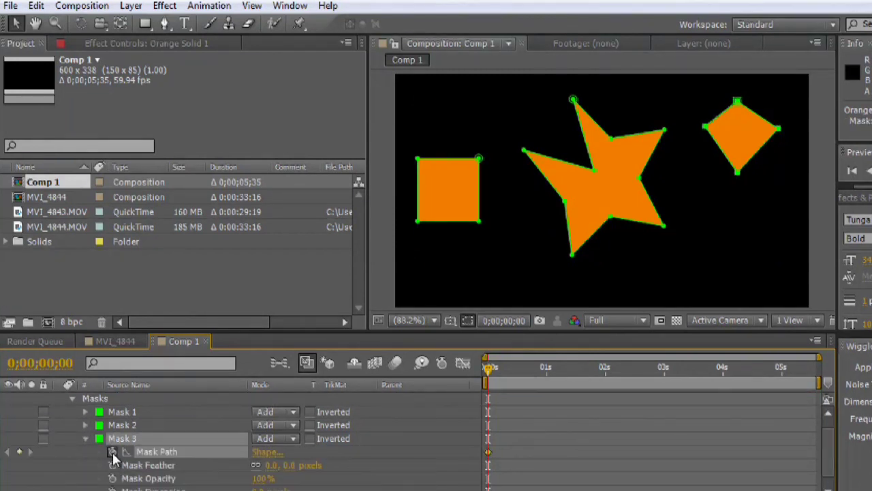
pyautogui.click(555, 379)
pyautogui.moveTo(555, 378); pyautogui.dragTo(550, 370)
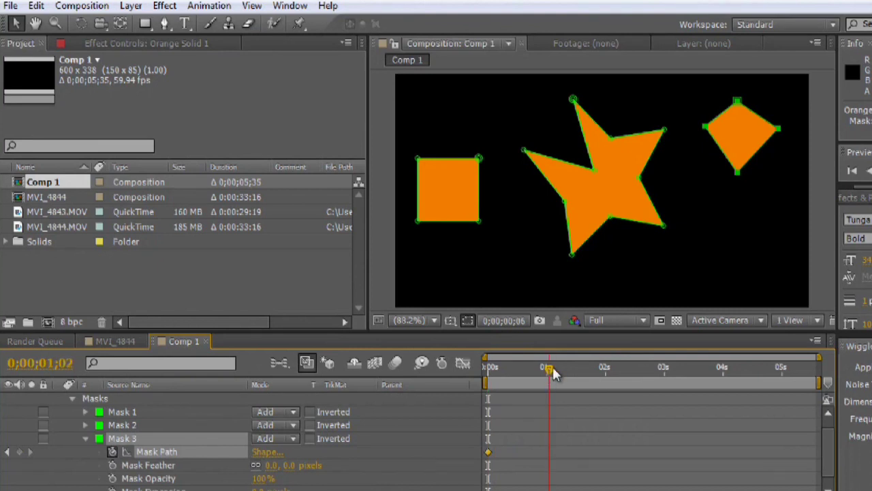
# Drag Mask 3's four points down into a square at the lower right
pyautogui.click(739, 177)
pyautogui.moveTo(738, 173); pyautogui.dragTo(780, 257)
pyautogui.moveTo(706, 129); pyautogui.dragTo(734, 285)
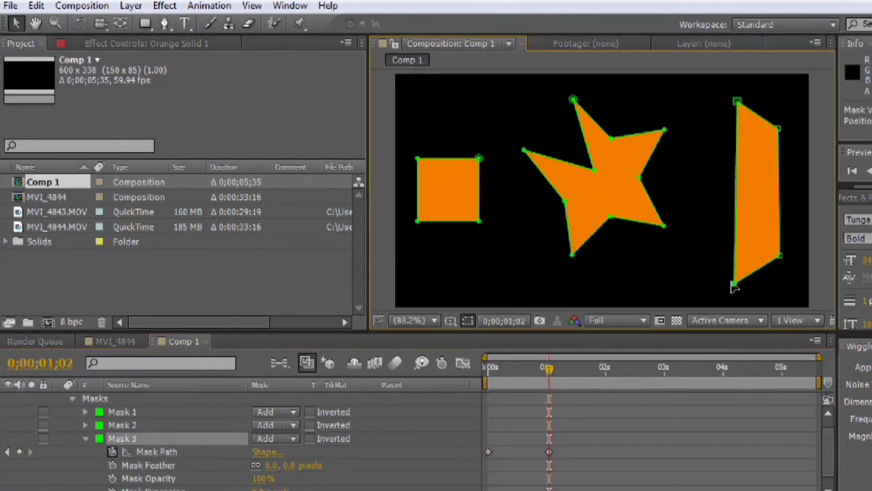
pyautogui.moveTo(737, 100); pyautogui.dragTo(714, 235)
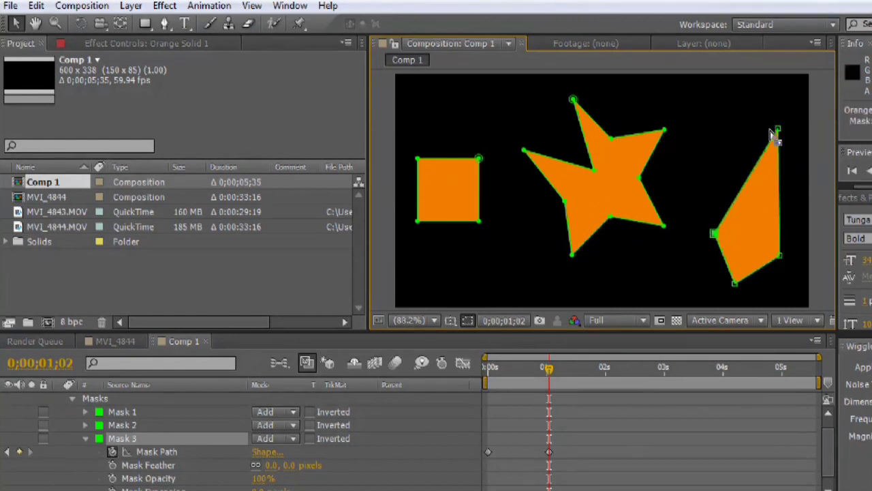
pyautogui.moveTo(778, 128); pyautogui.dragTo(751, 220)
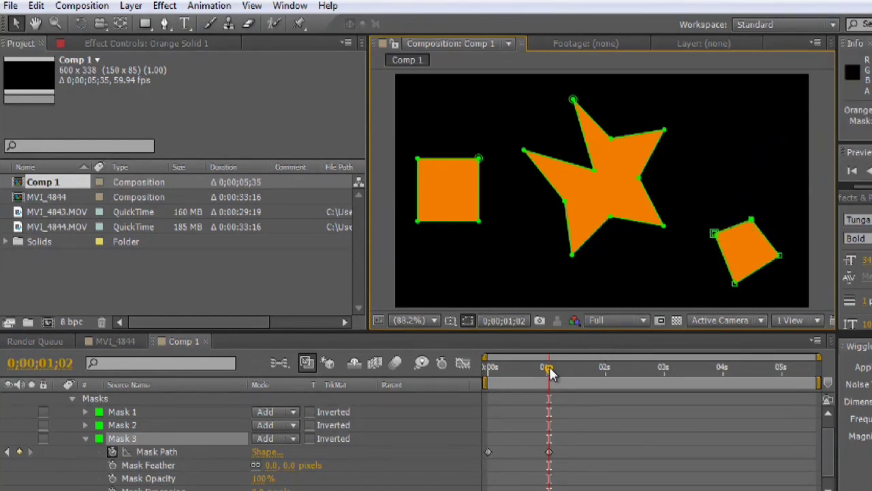
# Rewind to the start and duplicate the MVI_4843.MOV layer in MVI_4844
pyautogui.moveTo(549, 369); pyautogui.dragTo(488, 379)
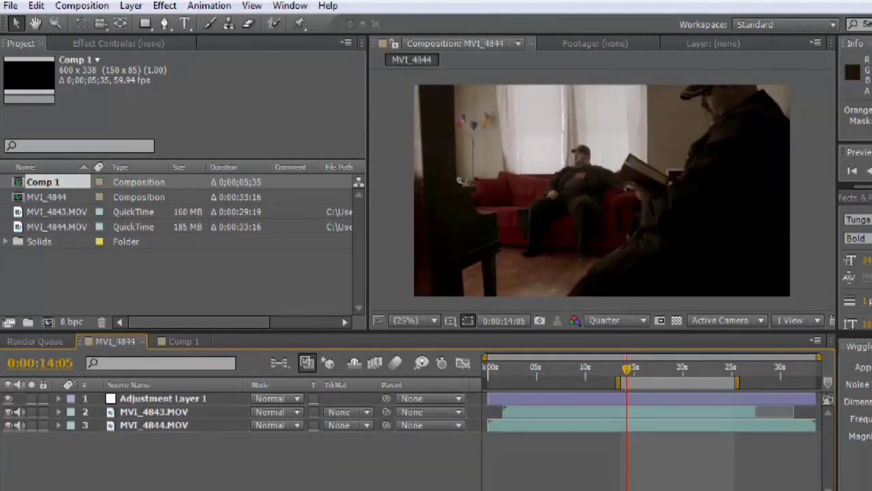
pyautogui.click(158, 412)
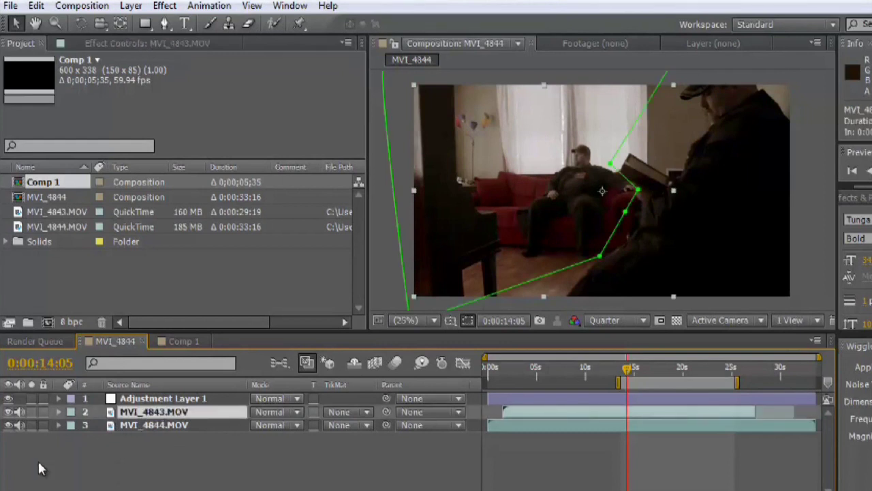
pyautogui.hotkey('ctrl', 'd')
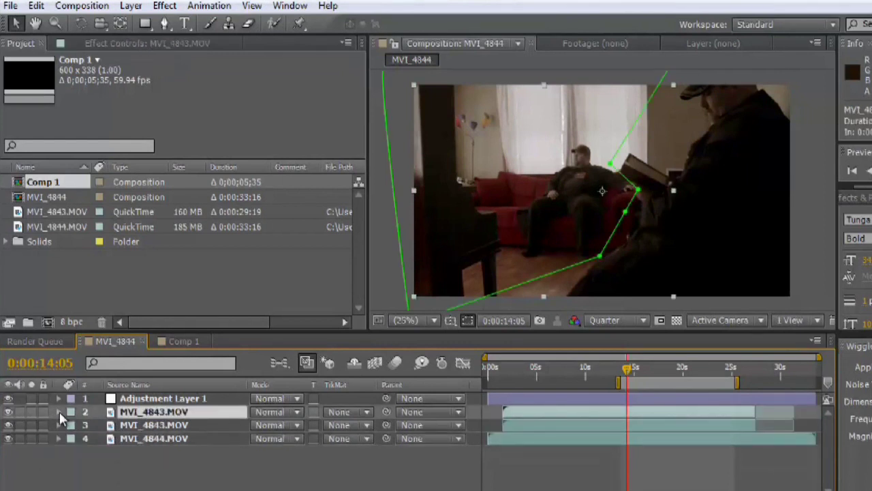
# Delete the old Mask 1 from the upper MVI_4843.MOV layer
pyautogui.press('m')
pyautogui.click(123, 426)
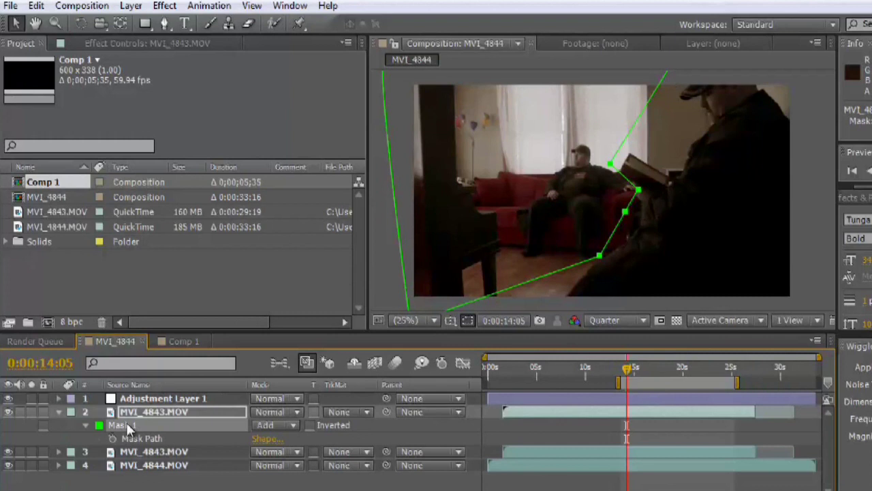
pyautogui.press('Delete')
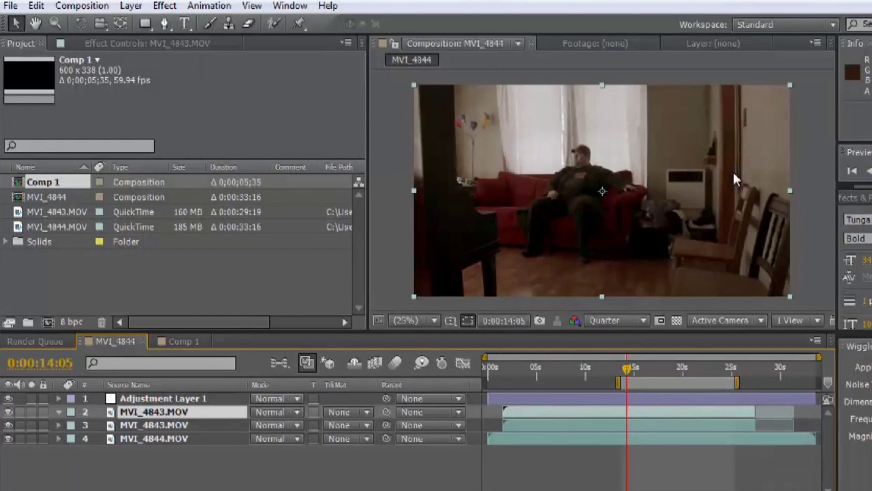
# Toggle the couch layer's visibility to compare it against the reading shot
pyautogui.click(8, 413)
pyautogui.click(9, 414)
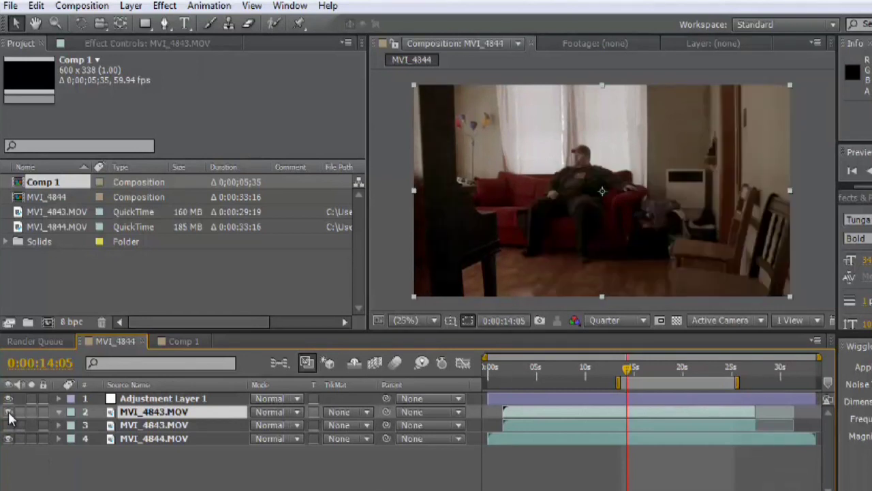
pyautogui.click(9, 415)
# Show the couch layer again and set its opacity to 50%
pyautogui.click(9, 413)
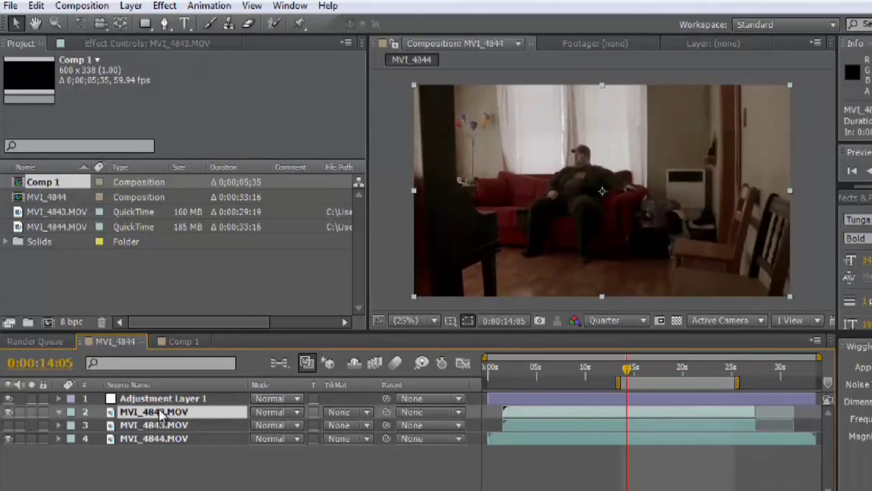
pyautogui.press('t')
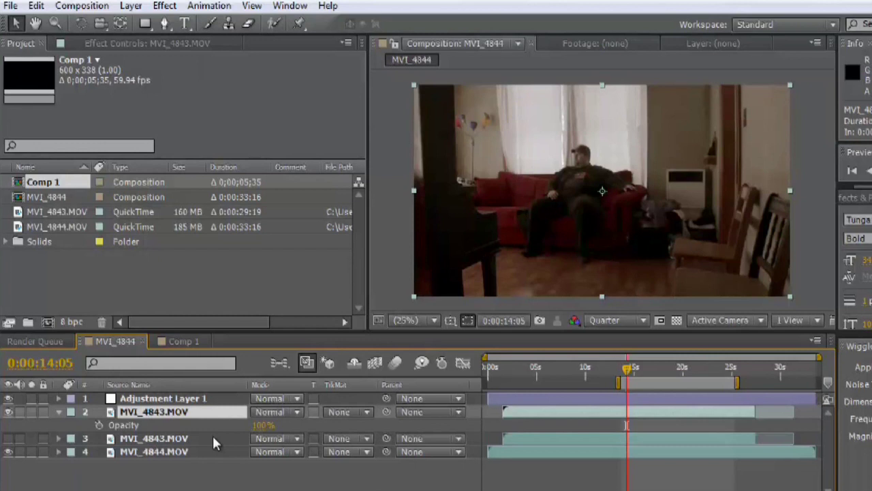
pyautogui.click(259, 426)
pyautogui.write('50')
pyautogui.click(276, 487)
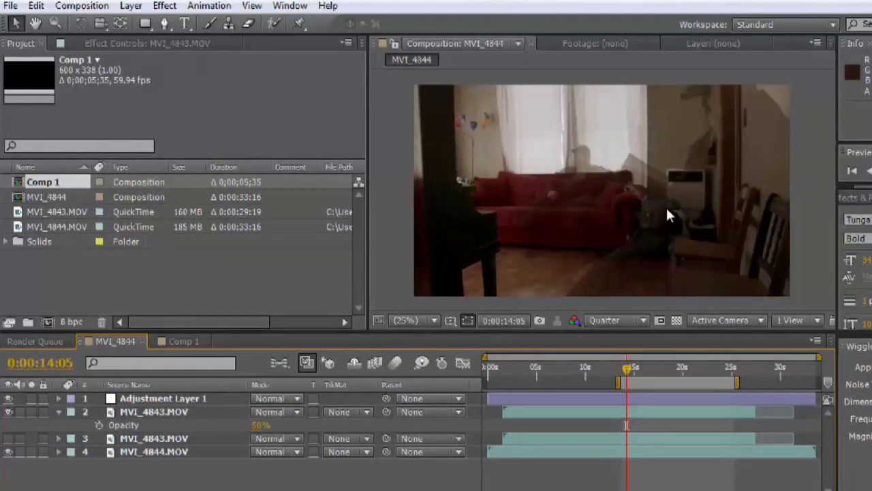
pyautogui.click(174, 412)
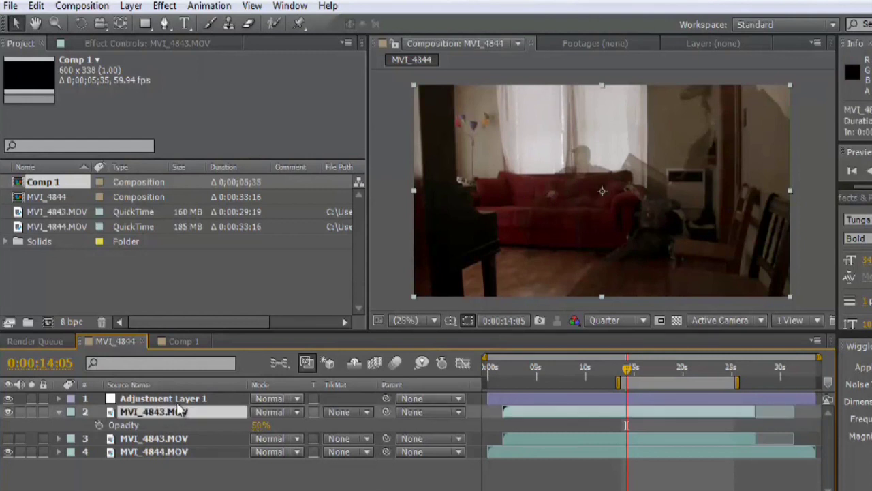
# Start a Pen mask on the couch layer along the top and around the reader's book and hand
pyautogui.click(168, 22)
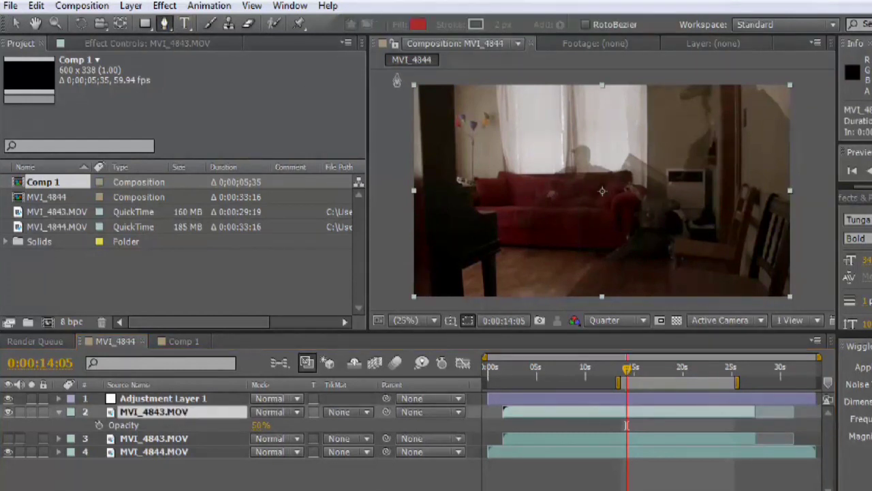
pyautogui.click(396, 74)
pyautogui.click(660, 81)
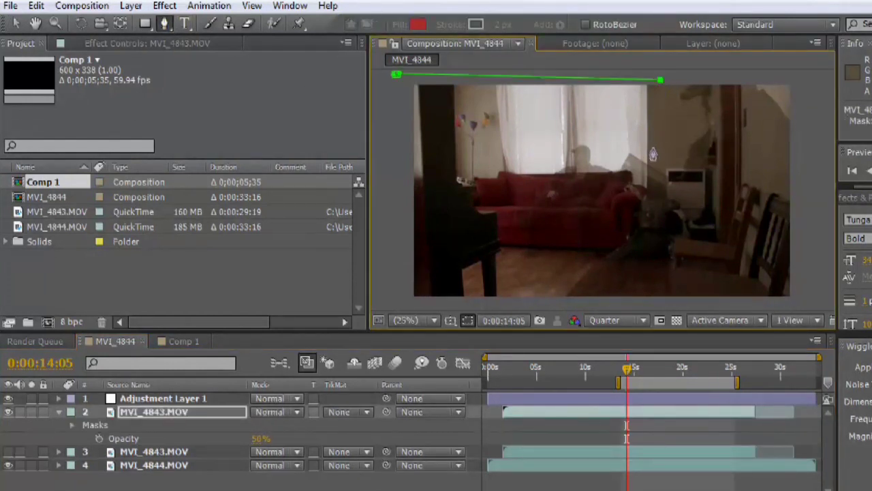
pyautogui.click(654, 155)
pyautogui.click(620, 145)
pyautogui.click(611, 171)
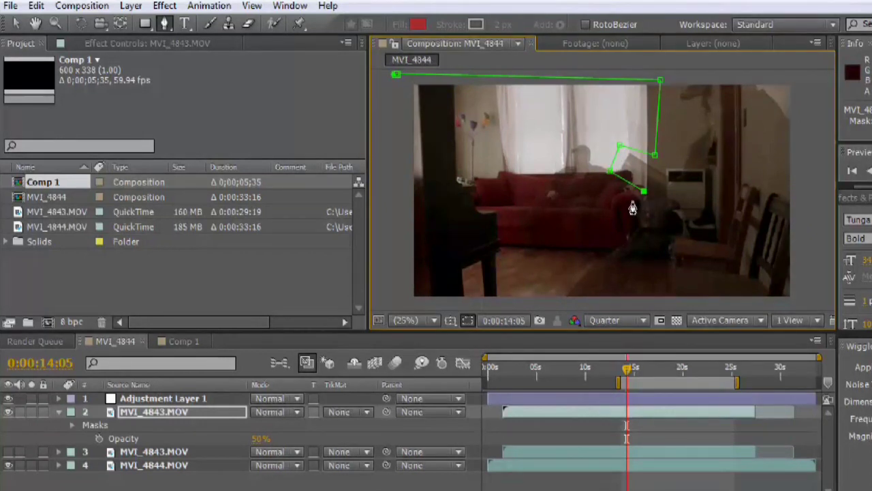
pyautogui.click(633, 202)
# Continue the mask outline down to the floor and close it at the first point
pyautogui.click(606, 199)
pyautogui.click(597, 259)
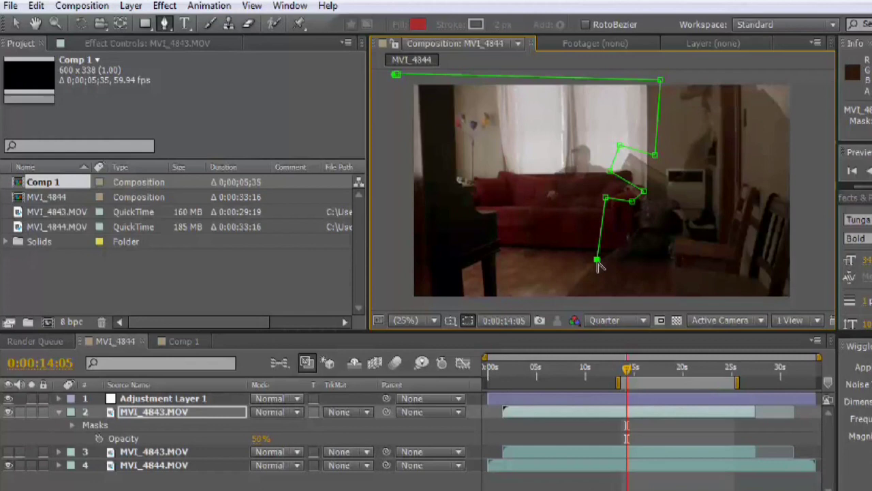
pyautogui.click(545, 287)
pyautogui.click(399, 280)
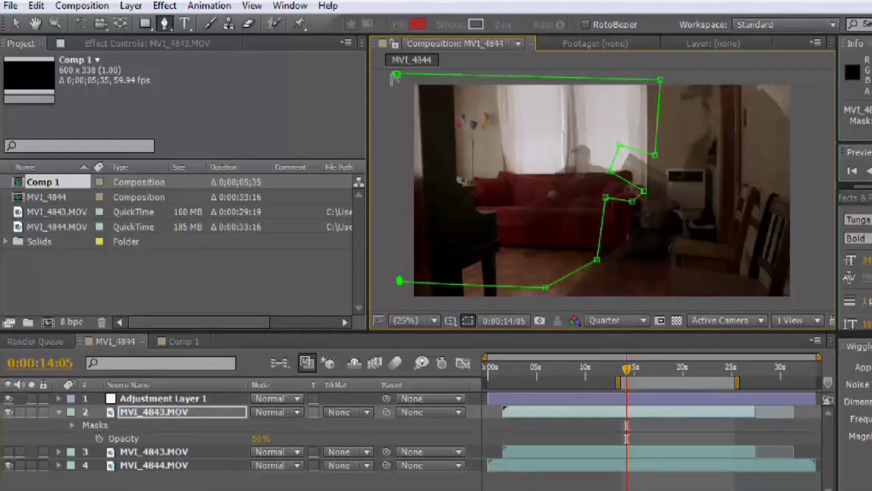
pyautogui.click(395, 74)
pyautogui.click(10, 5)
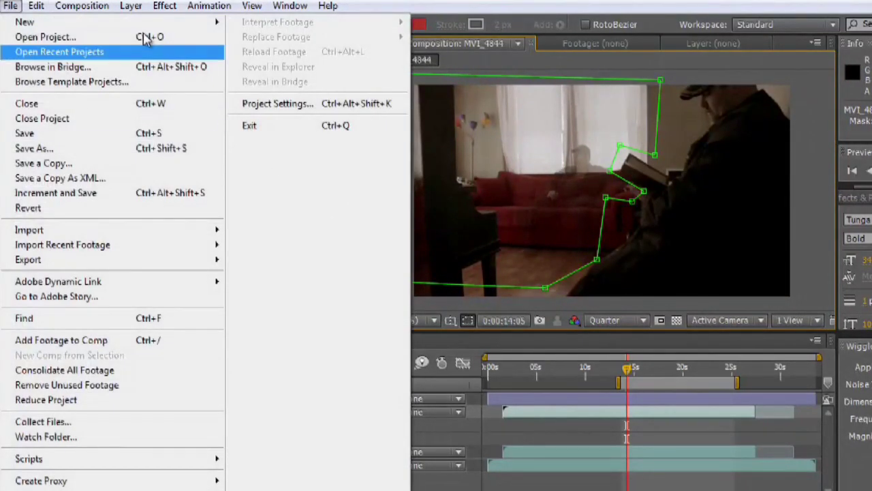
pyautogui.click(12, 7)
pyautogui.click(15, 23)
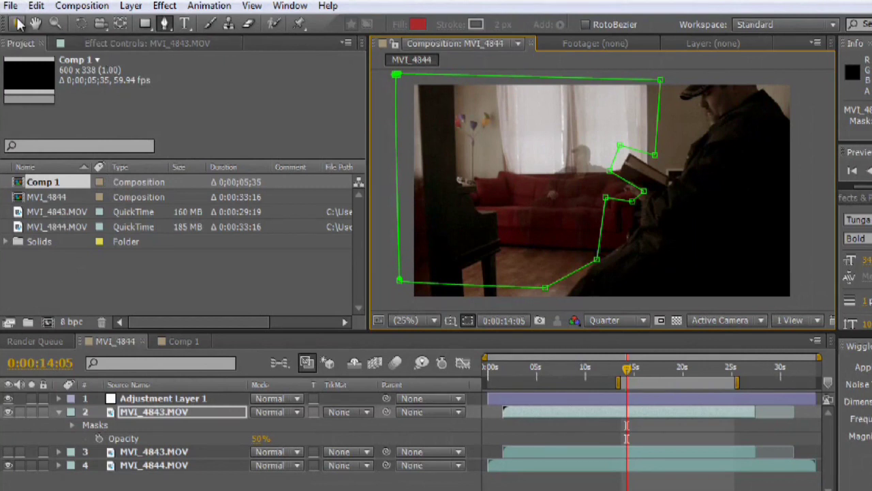
# Restore the couch layer to 100% opacity and feather its mask by 17 pixels
pyautogui.moveTo(258, 444); pyautogui.dragTo(276, 442)
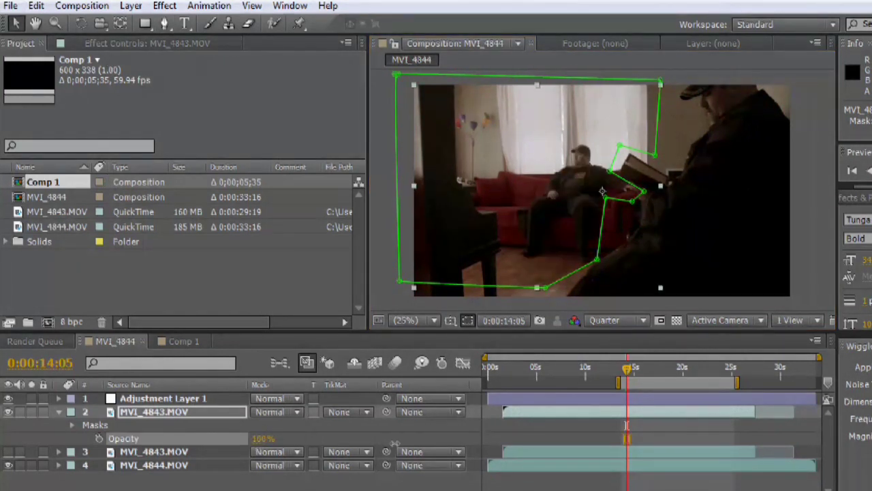
pyautogui.click(346, 488)
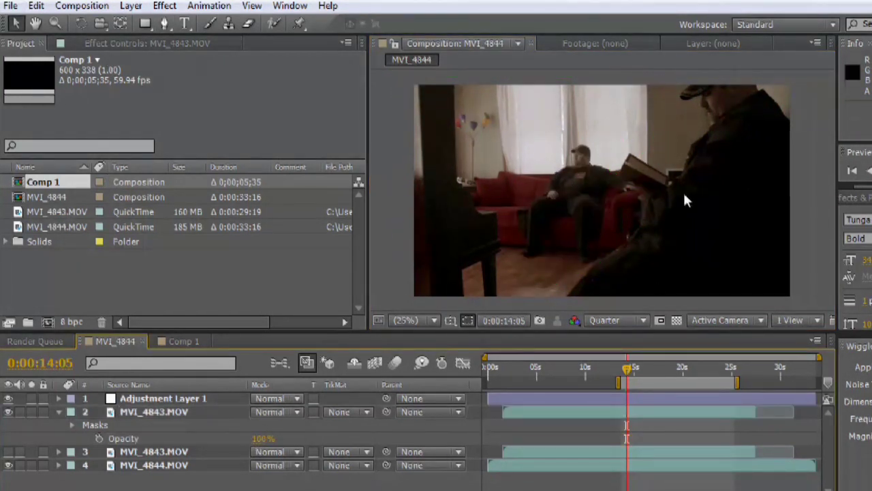
pyautogui.click(168, 410)
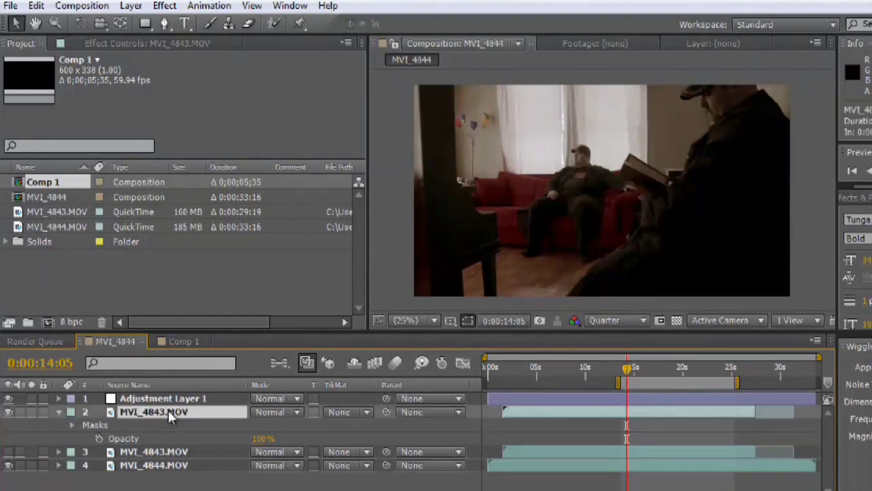
pyautogui.click(401, 302)
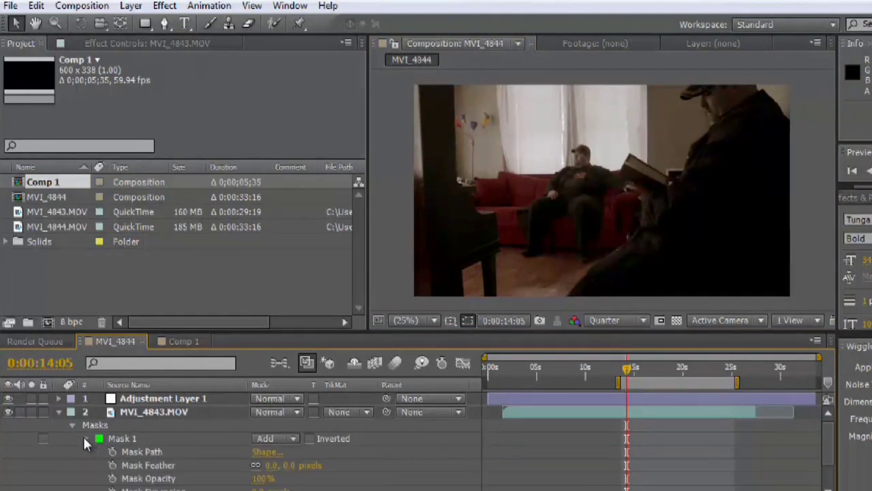
pyautogui.moveTo(273, 465); pyautogui.dragTo(286, 465)
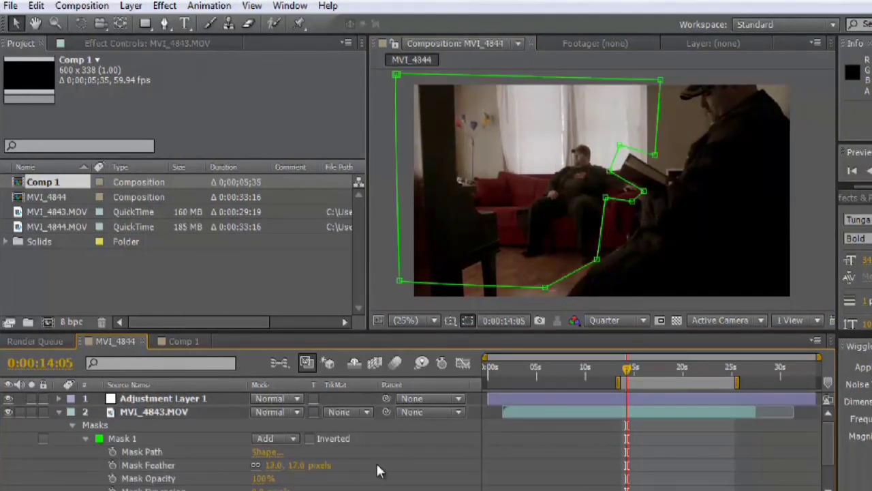
pyautogui.click(581, 439)
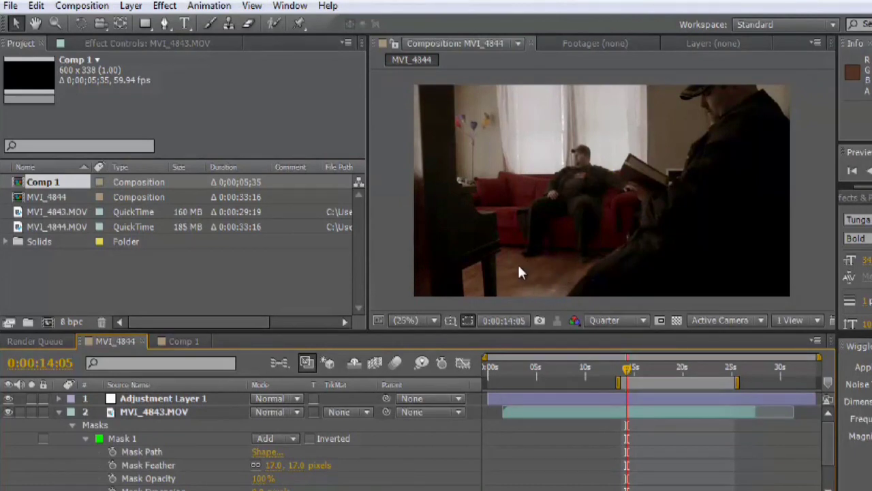
# Apply Brightness & Contrast to the masked MVI_4843.MOV layer with Brightness at 31
pyautogui.click(183, 413)
pyautogui.click(165, 6)
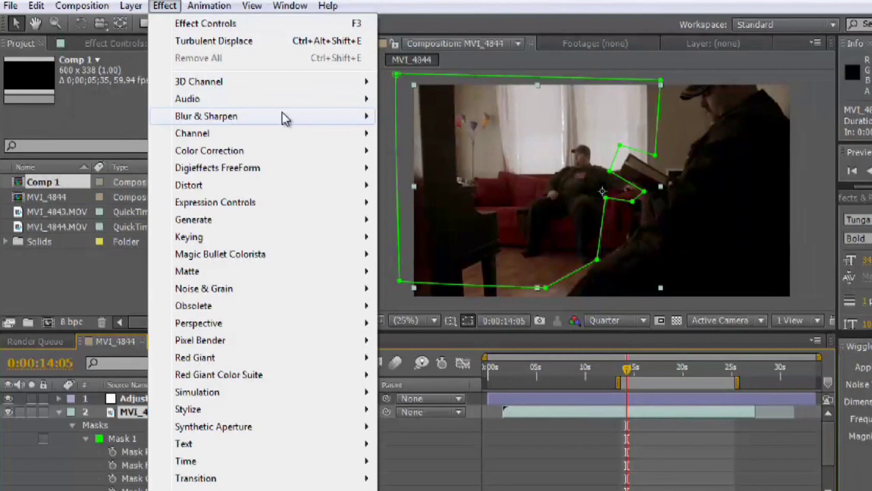
pyautogui.moveTo(357, 119)
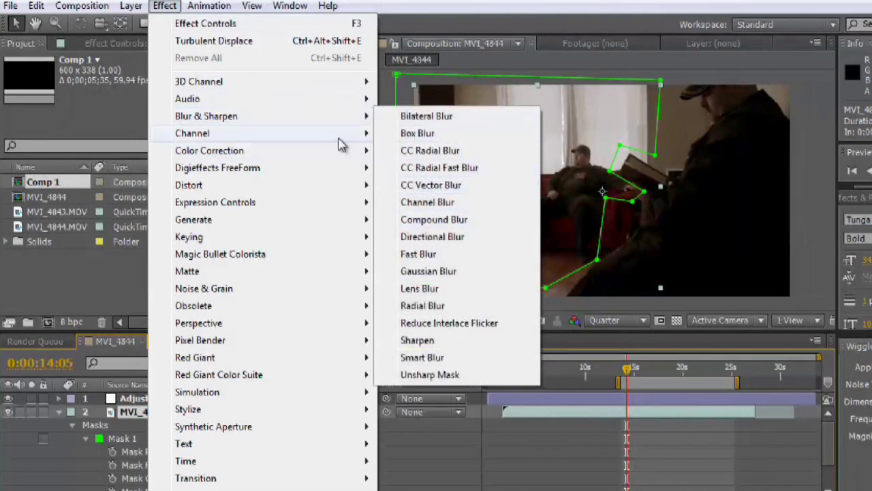
pyautogui.moveTo(343, 150)
pyautogui.click(443, 85)
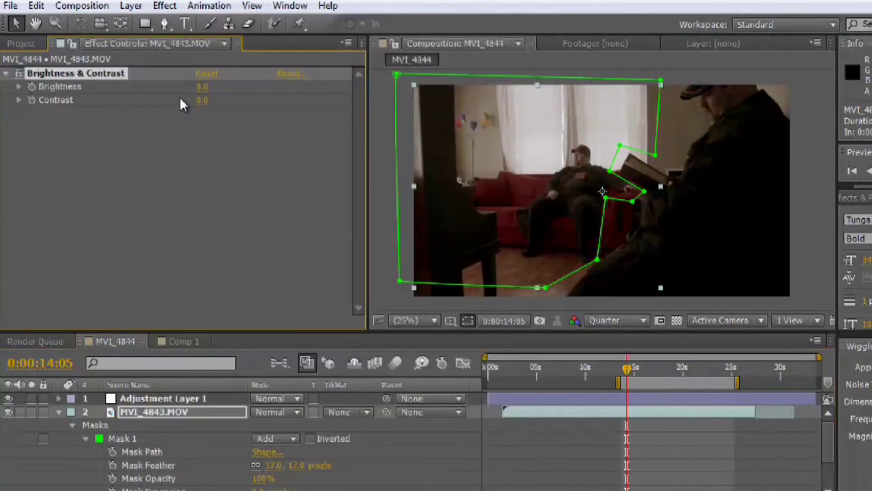
pyautogui.moveTo(220, 87); pyautogui.dragTo(242, 87)
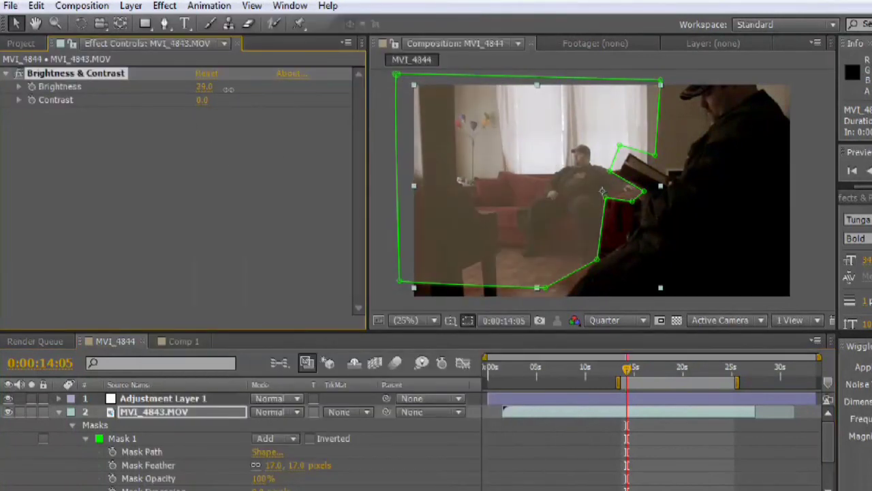
pyautogui.click(381, 237)
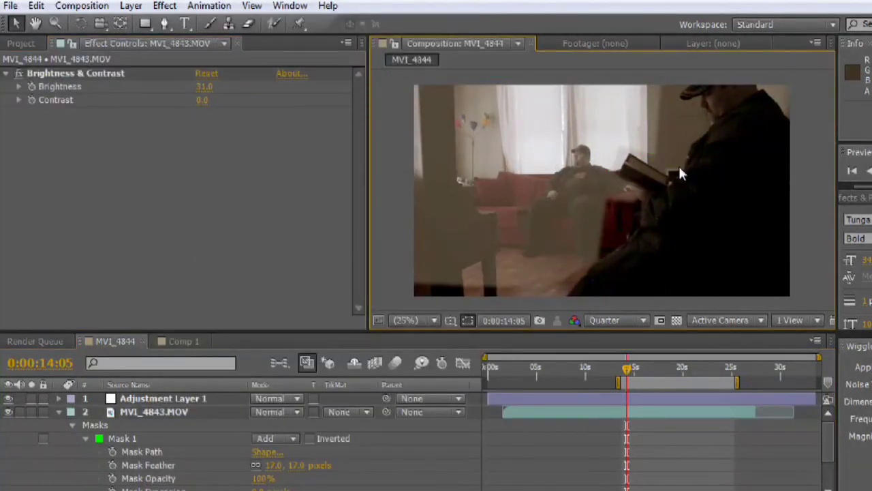
# Raise Mask 1's feather on the brightened MVI_4843.MOV copy to 279 pixels
pyautogui.moveTo(301, 471); pyautogui.dragTo(308, 458)
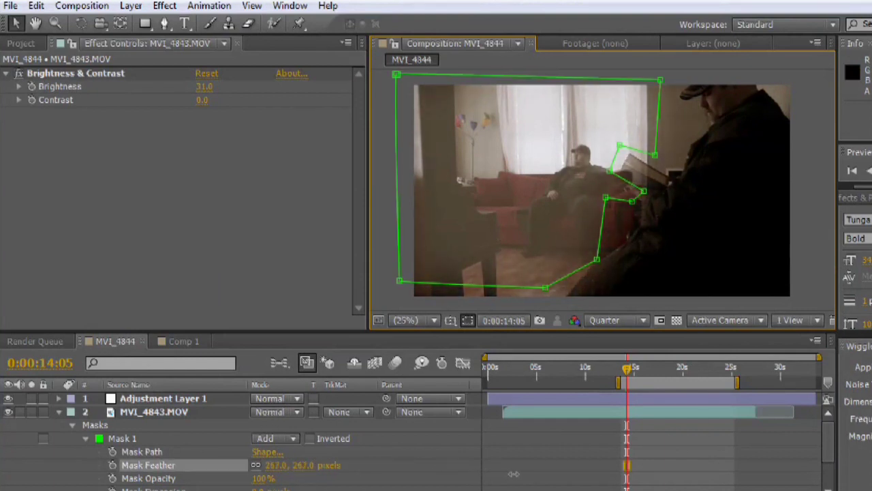
pyautogui.moveTo(514, 473); pyautogui.dragTo(563, 468)
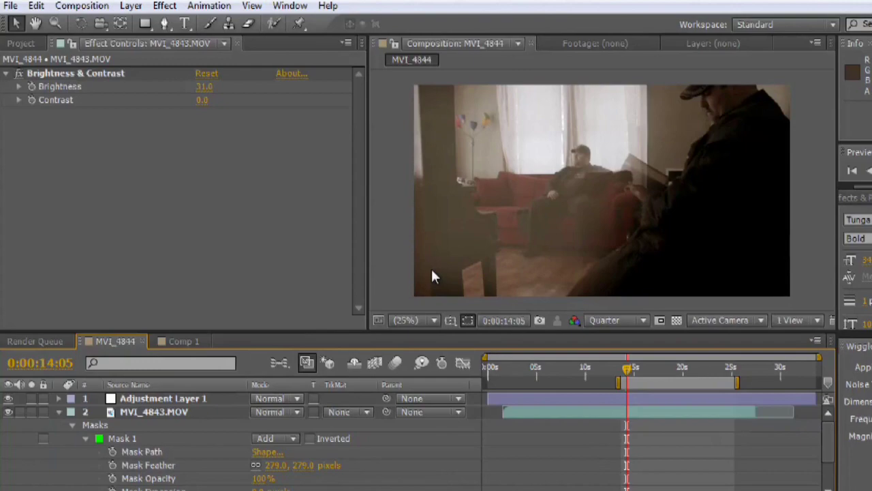